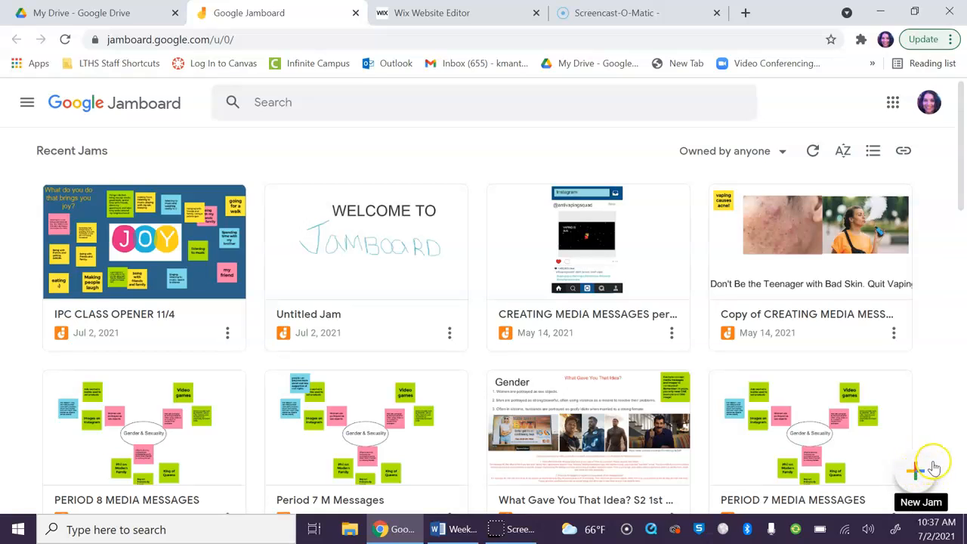
Open the untitled "WELCOME TO JAMBOARD" jam, add two blank frames after the first, and return to the first frame.
left_click(339, 273)
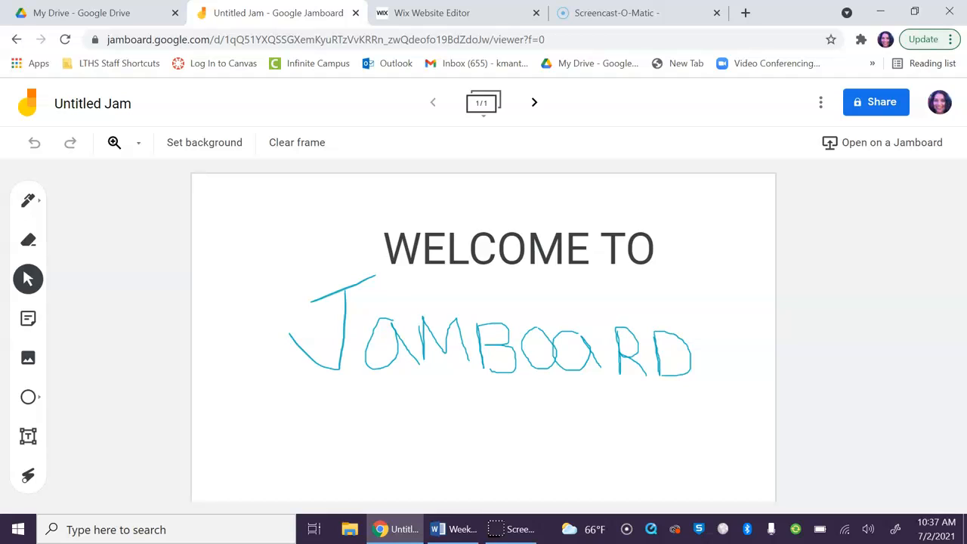
left_click(535, 109)
left_click(534, 109)
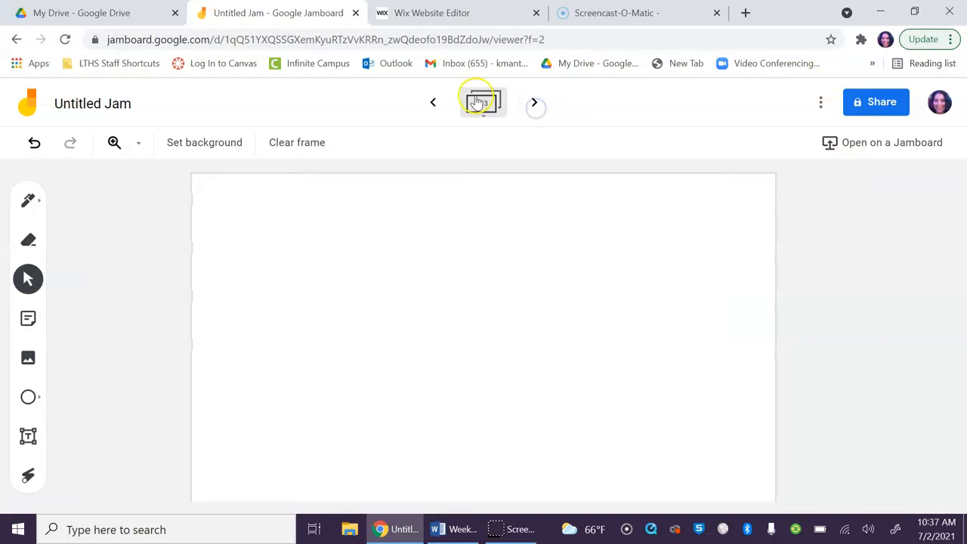
left_click(438, 105)
left_click(438, 105)
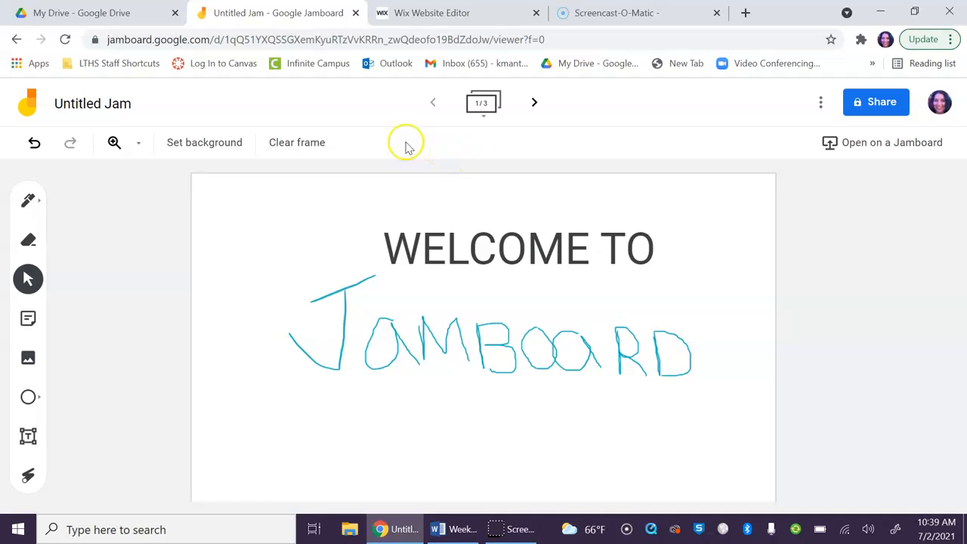
Draw two red freehand scribbles with the second pen style below the JAMBOARD lettering and erase part of the second one's right end.
left_click(29, 200)
left_click(29, 200)
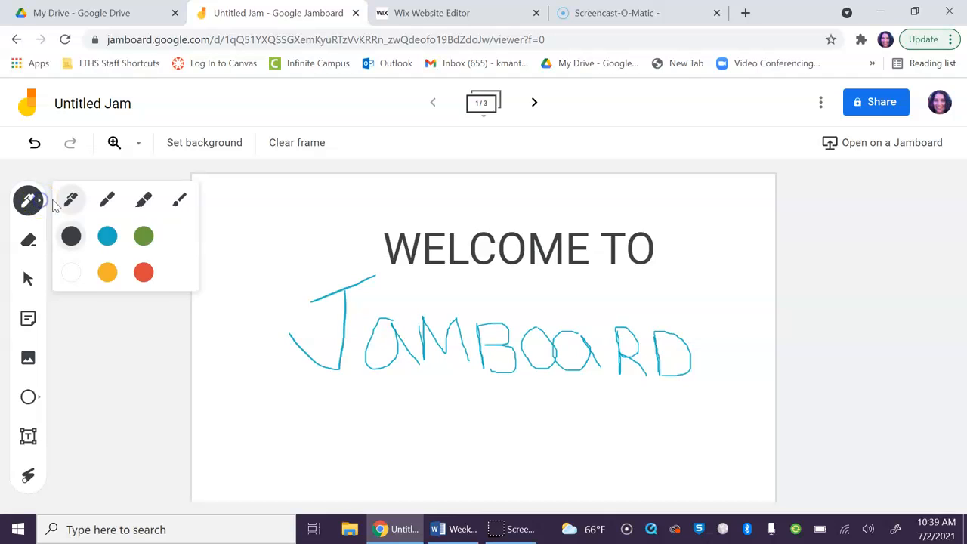
left_click(109, 203)
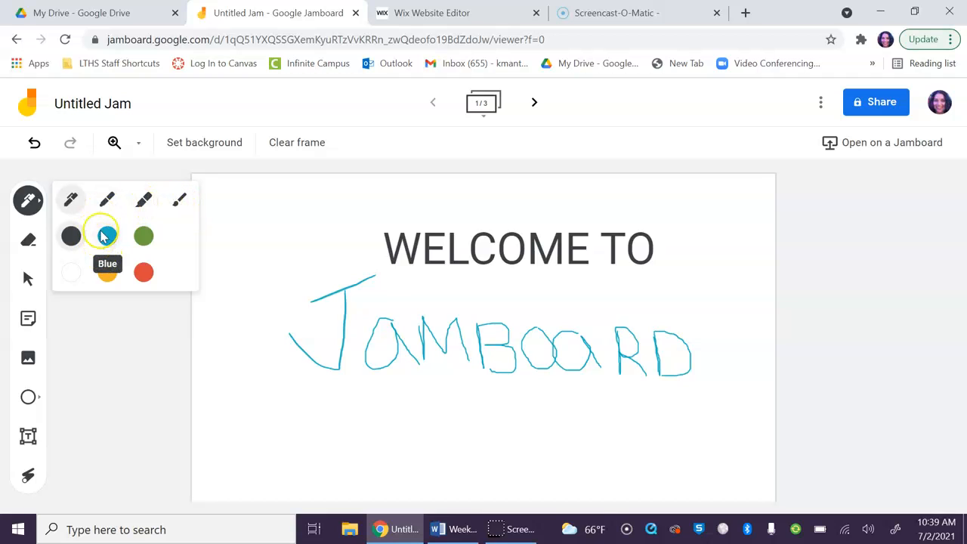
left_click(108, 200)
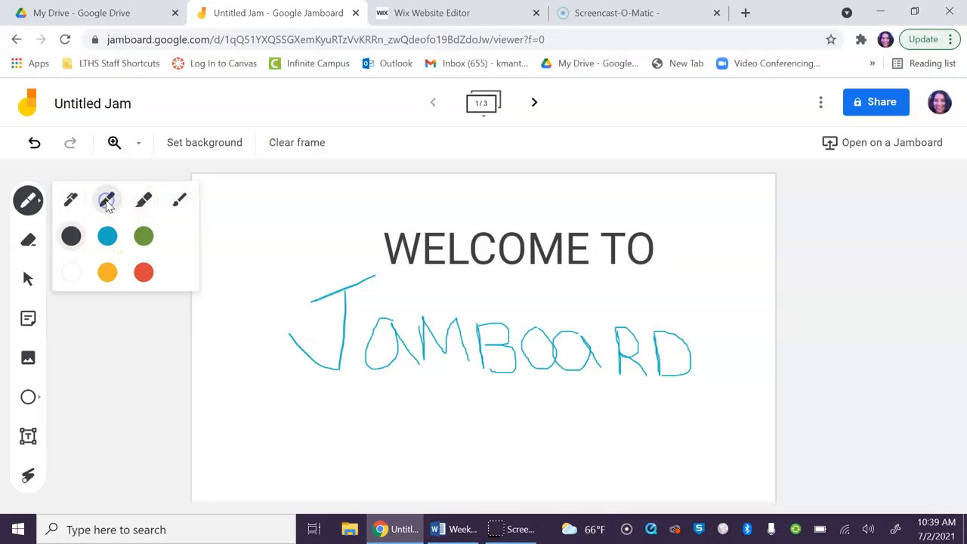
left_click(143, 271)
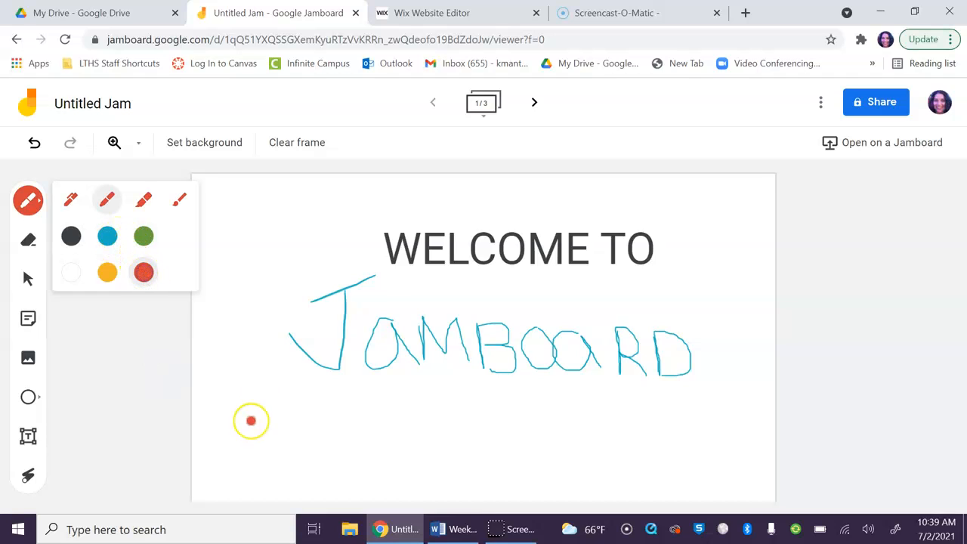
mouse_move(243, 392)
left_mouse_down()
mouse_move(302, 453)
mouse_move(324, 423)
mouse_move(354, 423)
left_mouse_up()
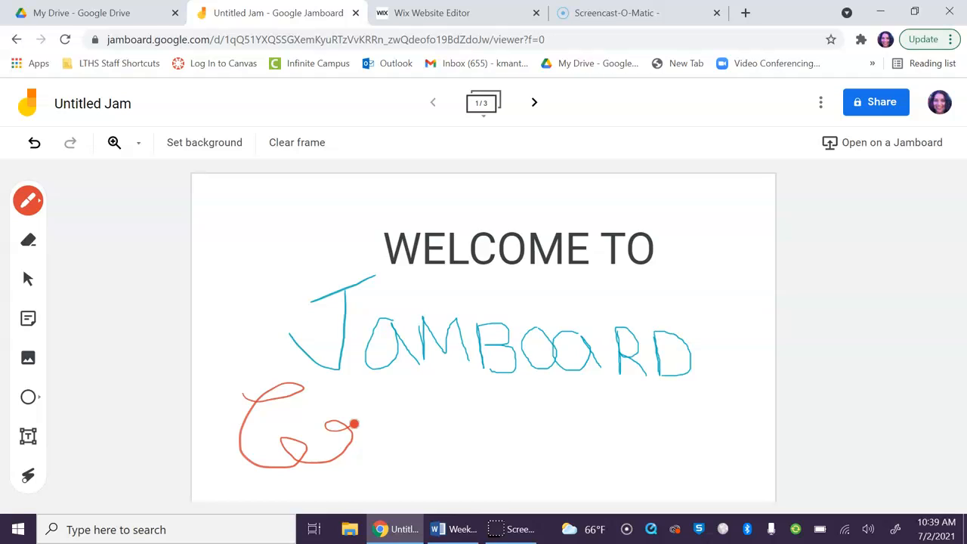
mouse_move(436, 404)
left_mouse_down()
mouse_move(428, 420)
mouse_move(480, 431)
mouse_move(548, 420)
mouse_move(635, 438)
mouse_move(652, 453)
left_mouse_up()
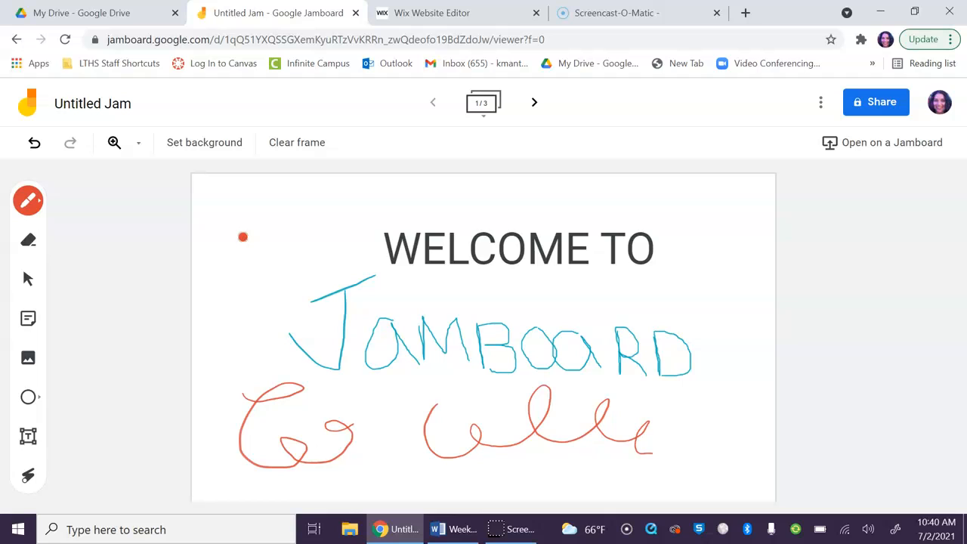
left_click(31, 239)
mouse_move(628, 422)
left_mouse_down()
mouse_move(627, 440)
mouse_move(651, 438)
left_mouse_up()
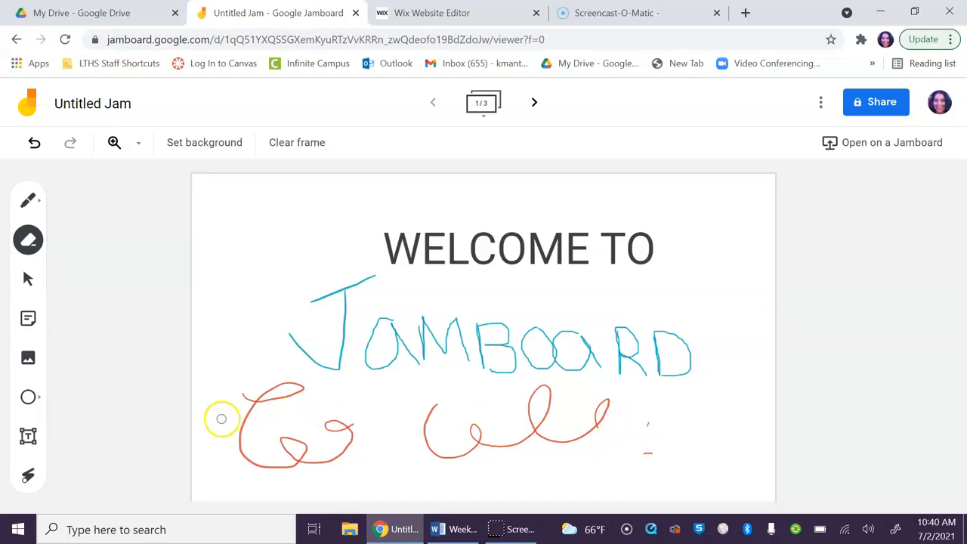
Move the WELCOME TO text to the upper-left area of the frame.
left_click(28, 278)
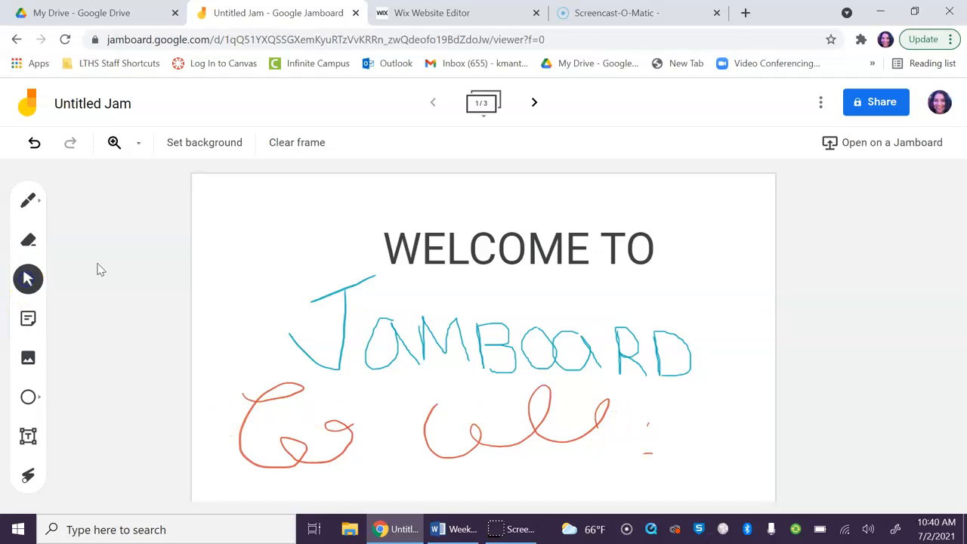
left_click(493, 250)
left_click_drag(492, 246, 329, 231)
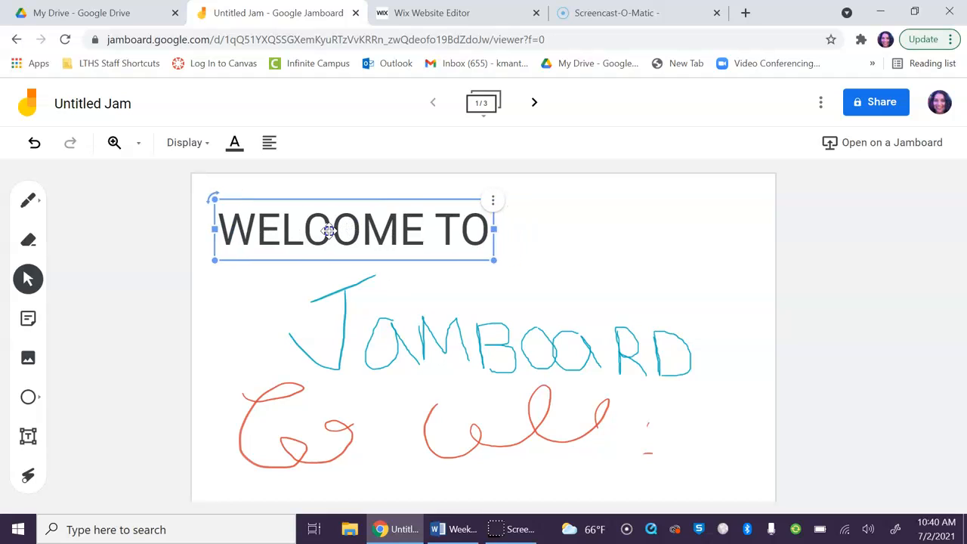
left_click(524, 291)
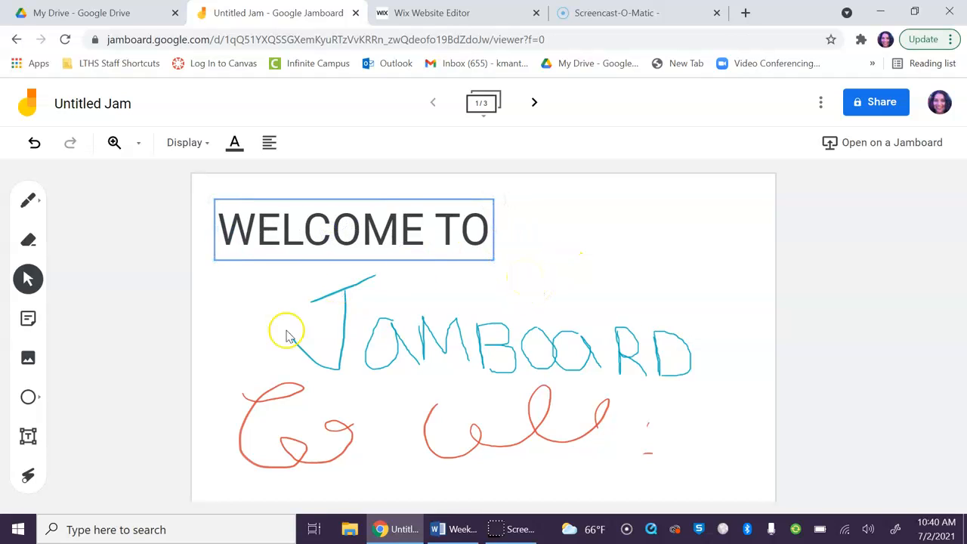
Add a yellow sticky note reading "this is a sticky note" and place it in the frame's upper-right corner.
left_click(28, 318)
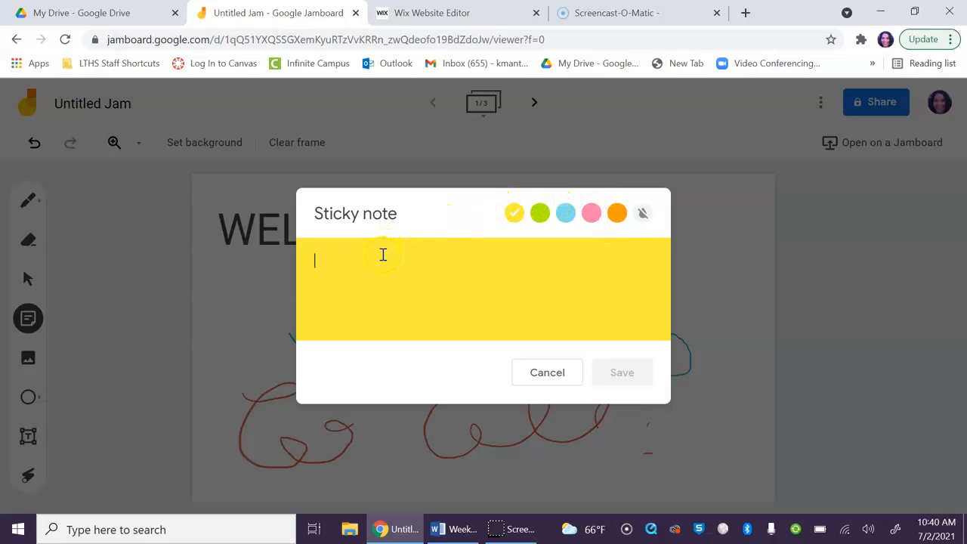
type("this is a sticky note")
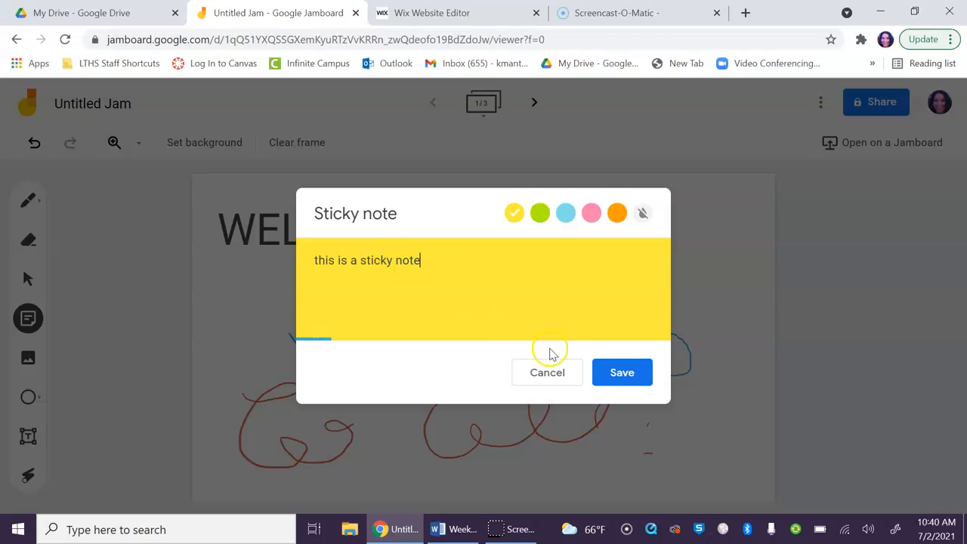
left_click(613, 372)
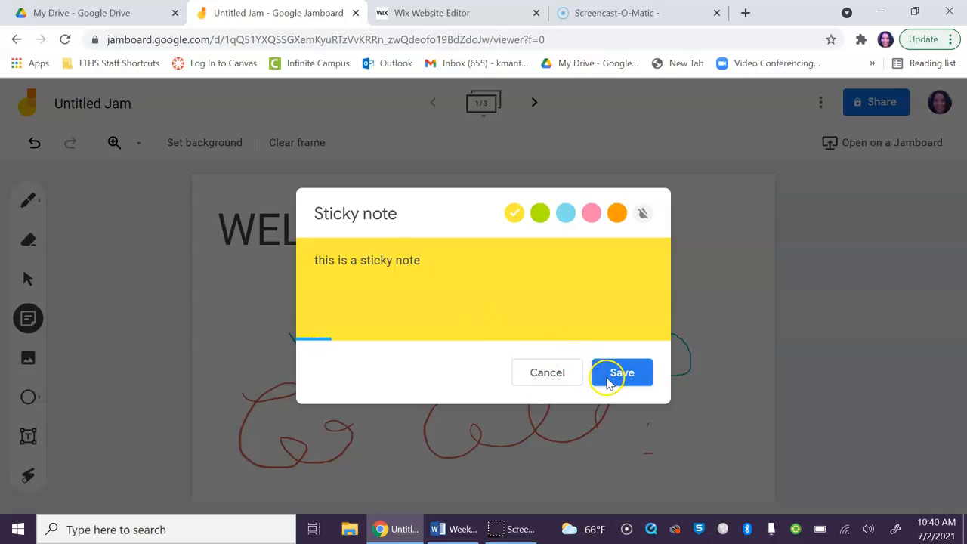
left_click(706, 246)
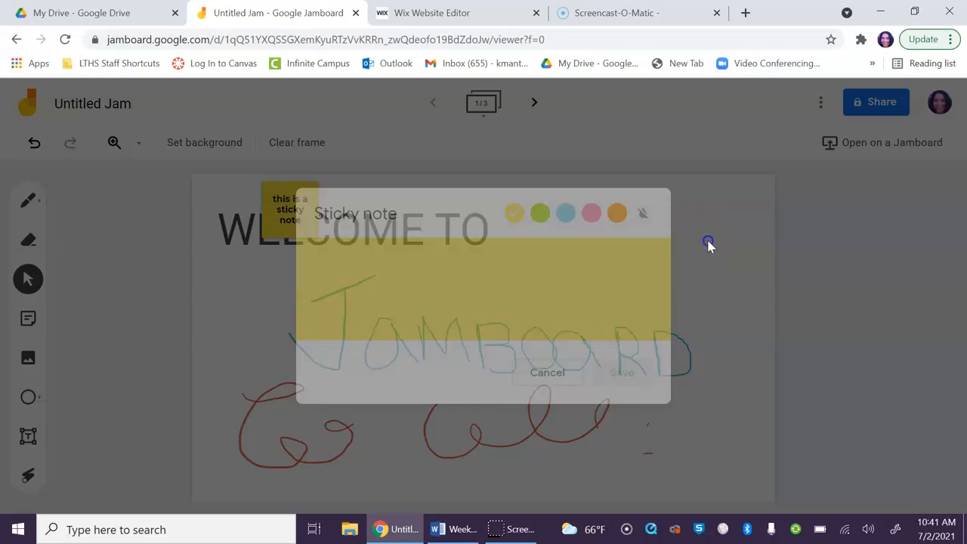
left_click_drag(287, 211, 686, 236)
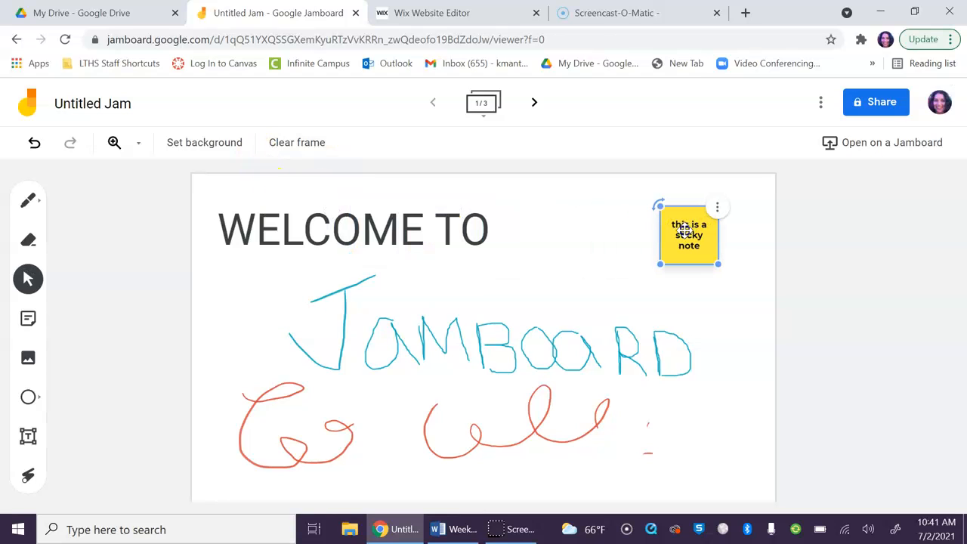
Search Google images for "dog" and insert the picture of the brown-and-white puppy beside purple flowers.
left_click(26, 359)
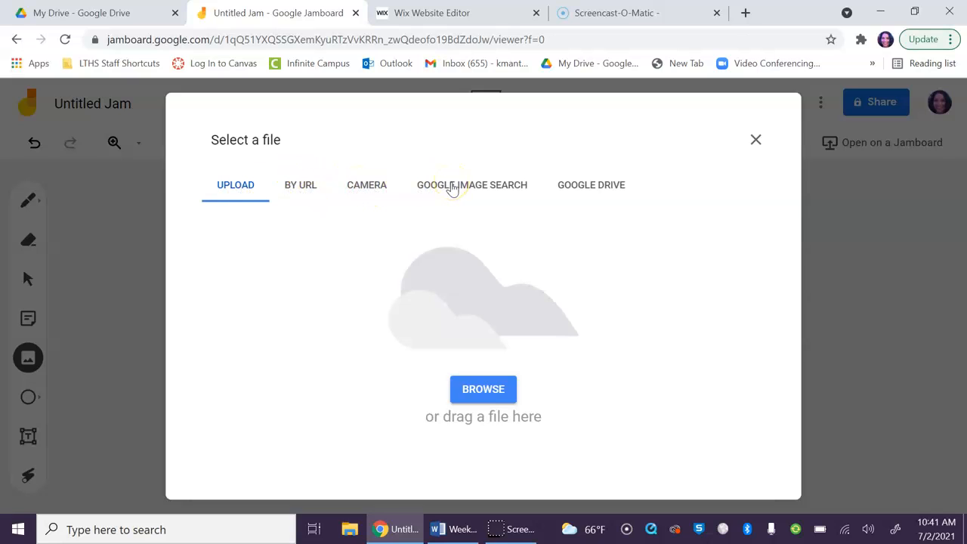
left_click(464, 187)
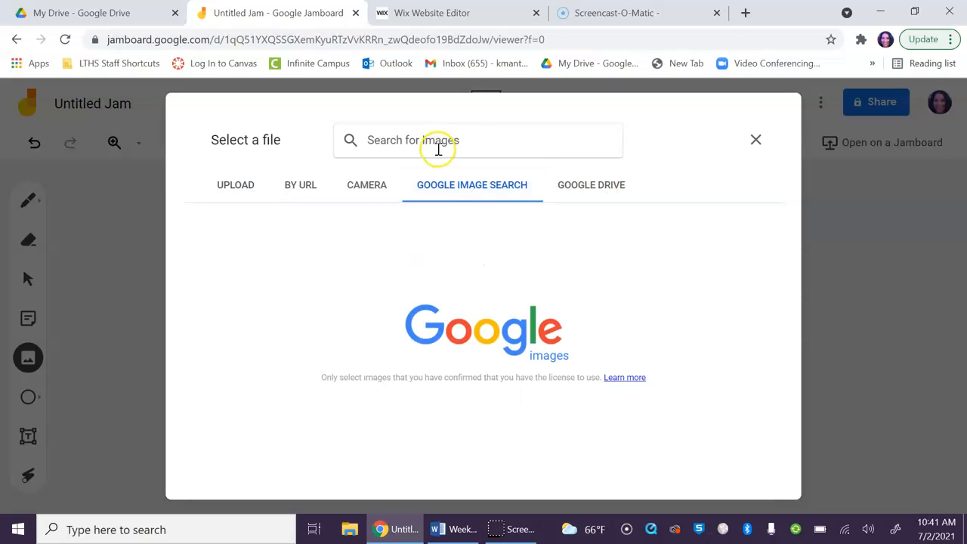
type("dog")
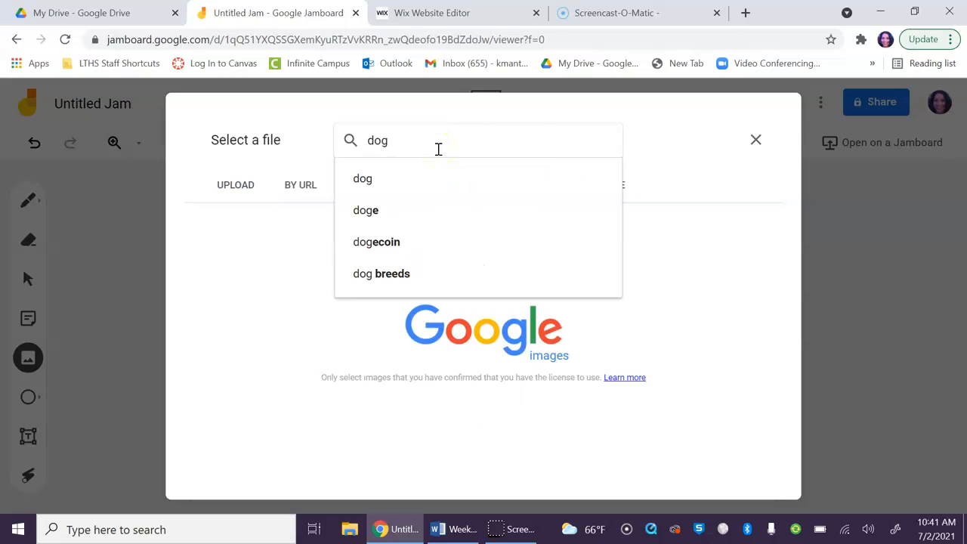
key("Return")
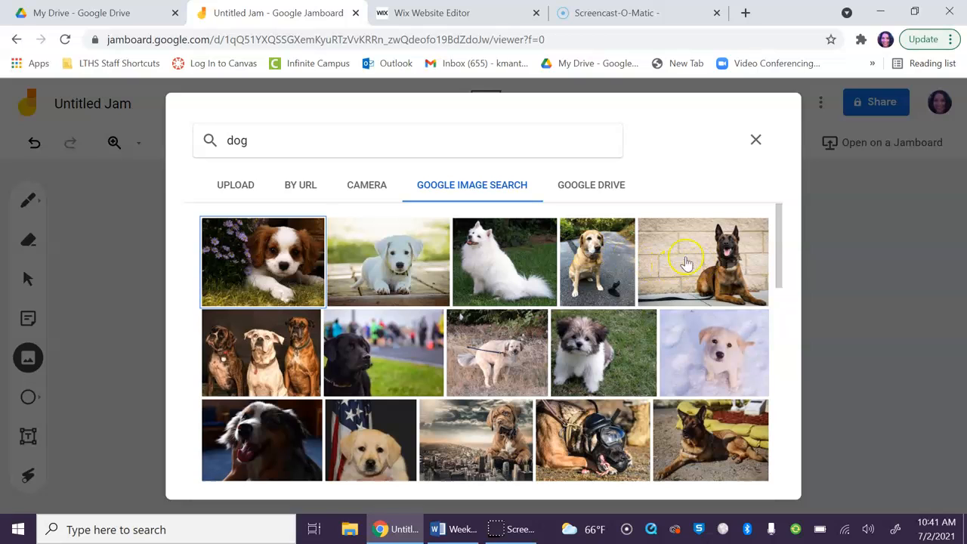
left_click(298, 253)
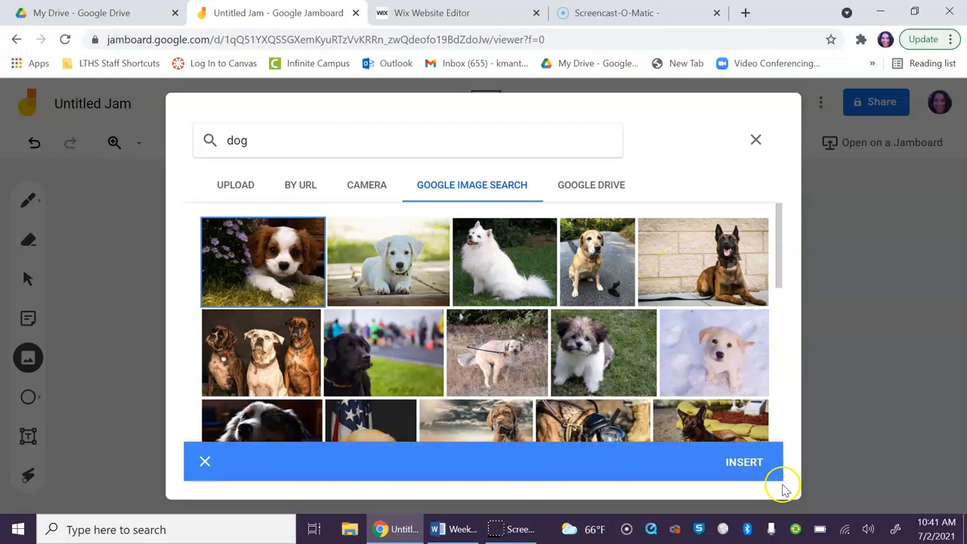
left_click(757, 465)
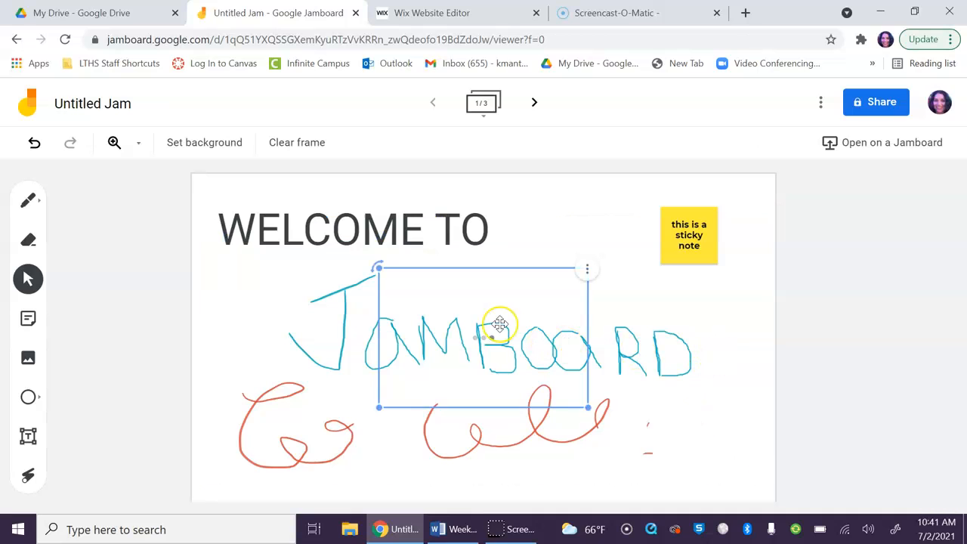
Shrink the puppy picture to about half its width and place it in the frame's lower-right corner.
left_click_drag(481, 335, 624, 382)
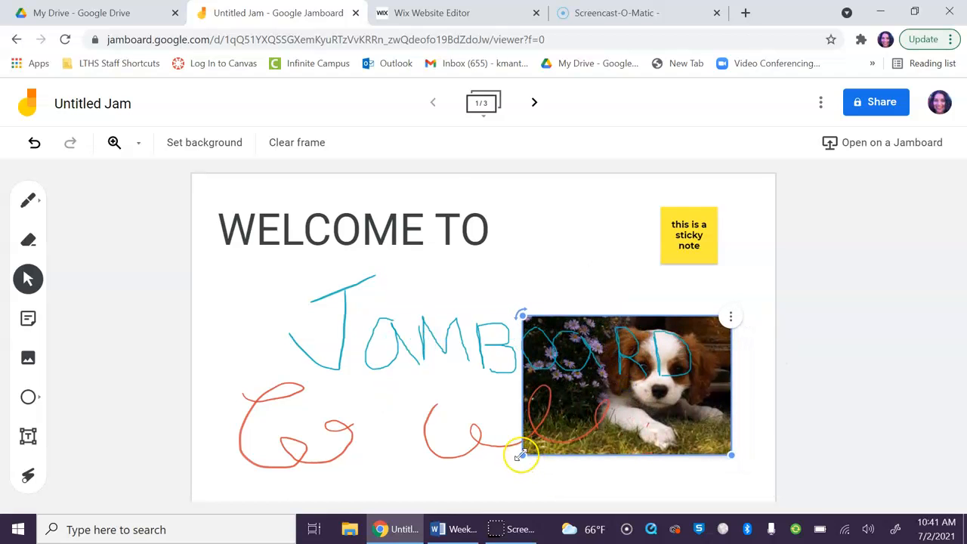
left_click_drag(520, 455, 628, 384)
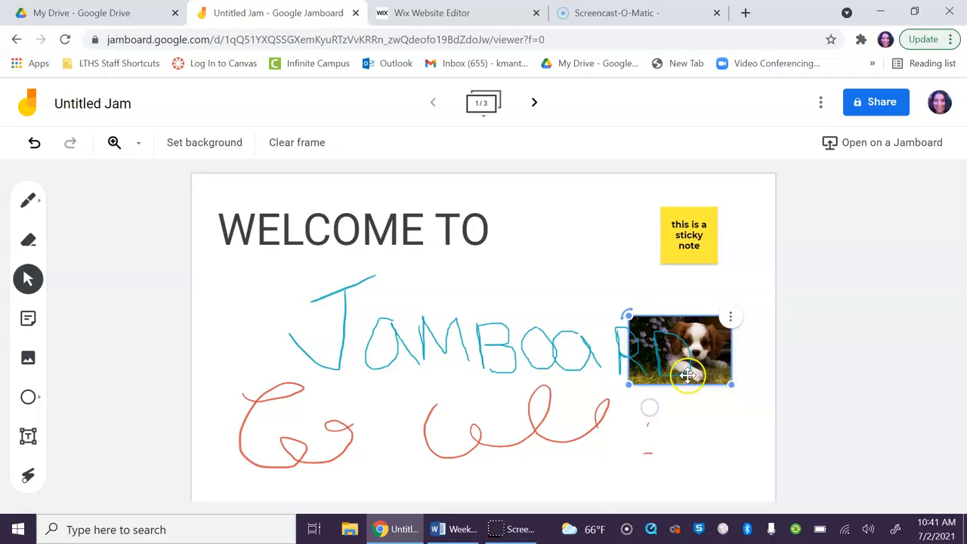
left_click_drag(686, 374, 713, 466)
left_click(572, 445)
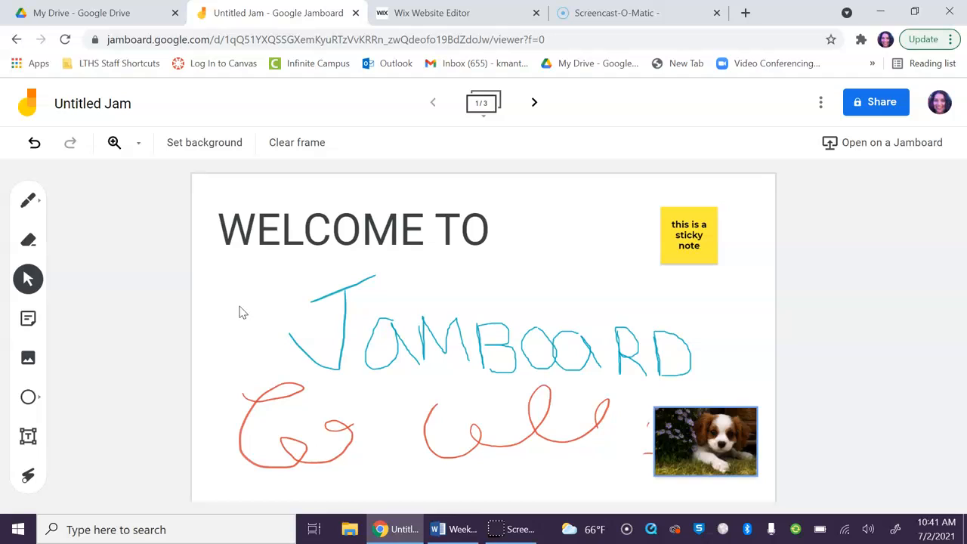
Display the available shapes, then select the Laser tool.
left_click(30, 398)
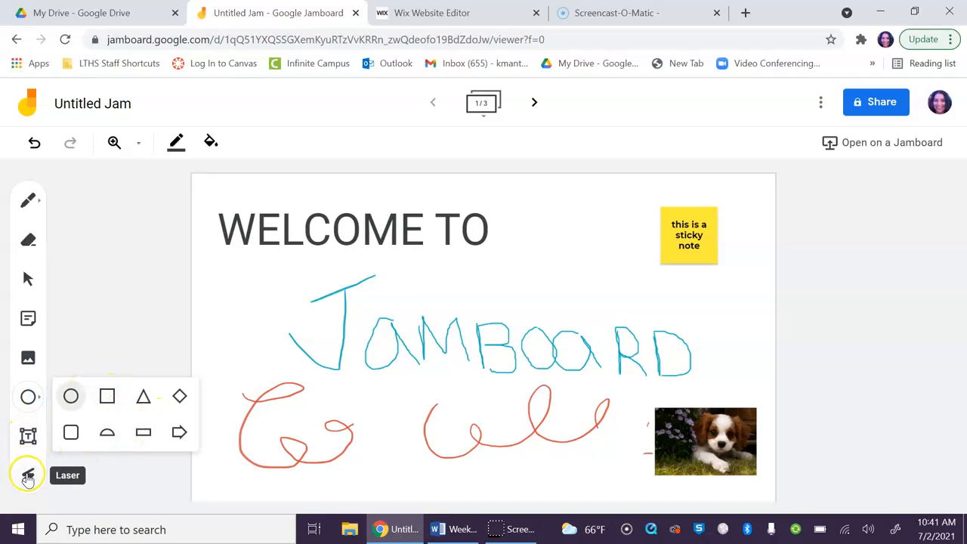
left_click(28, 475)
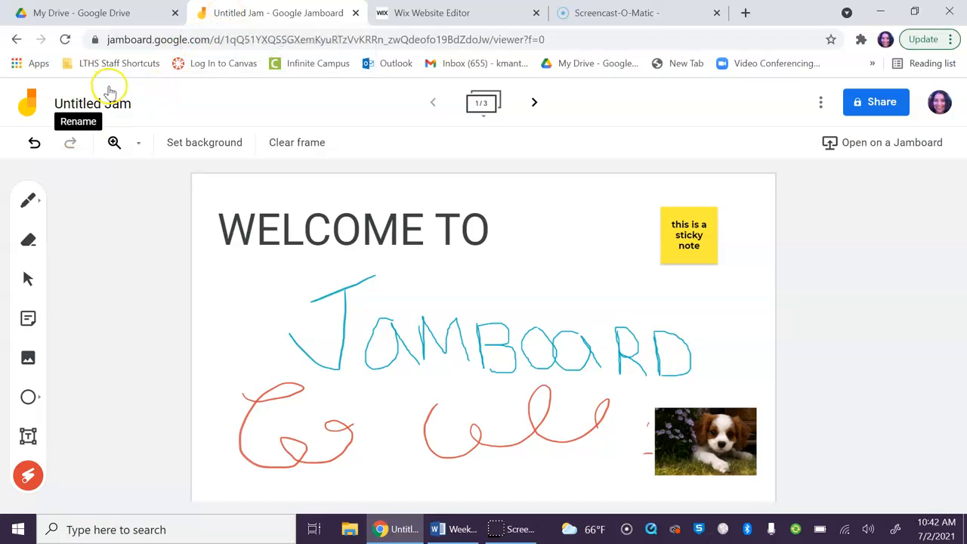
Switch to Google Drive, launch Jamboard from its apps, and open the IPC CLASS OPENER 11/4 jam.
left_click(100, 18)
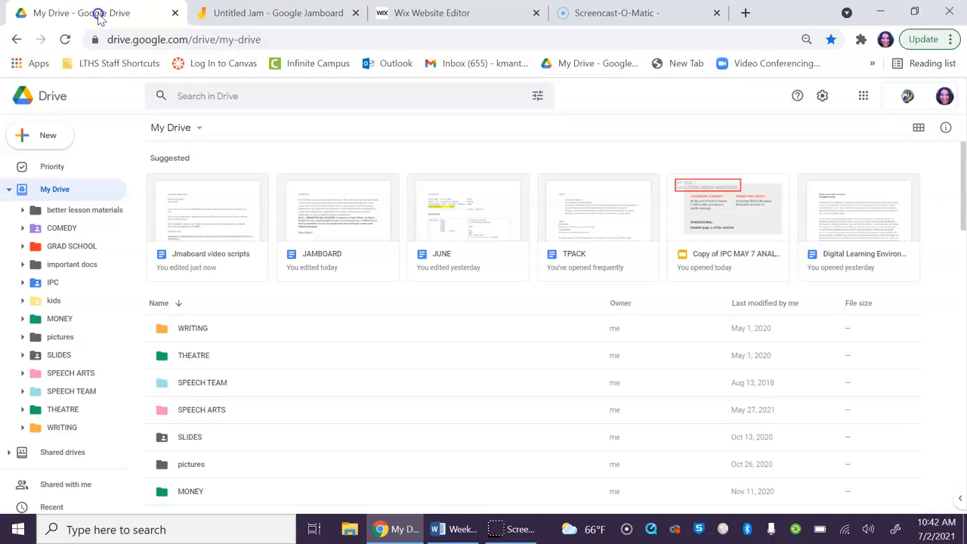
left_click(865, 96)
left_click_drag(958, 189, 960, 253)
left_click(874, 291)
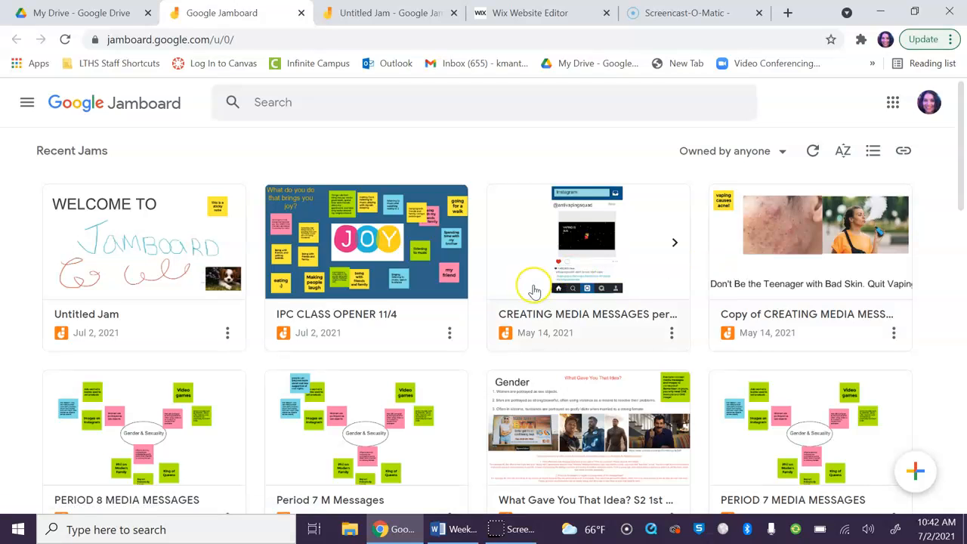
left_click(382, 249)
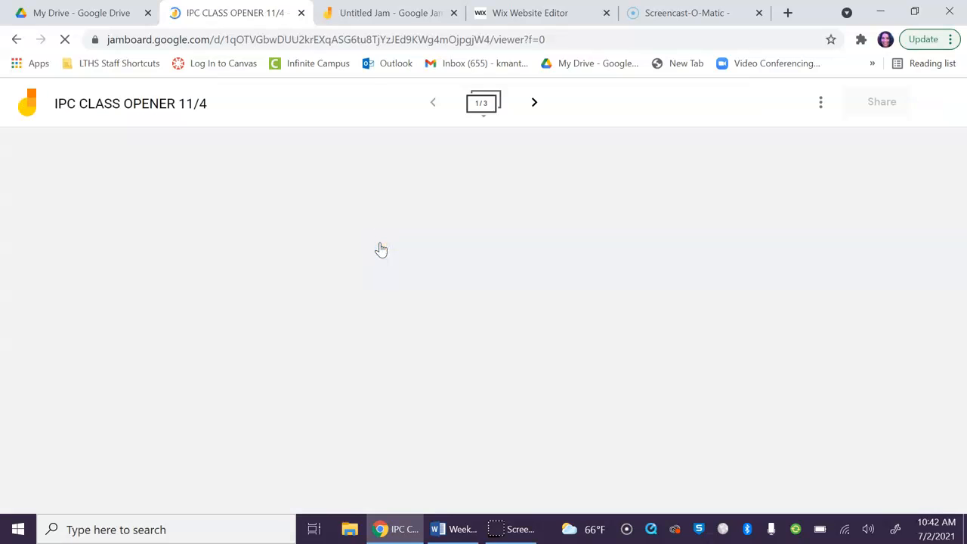